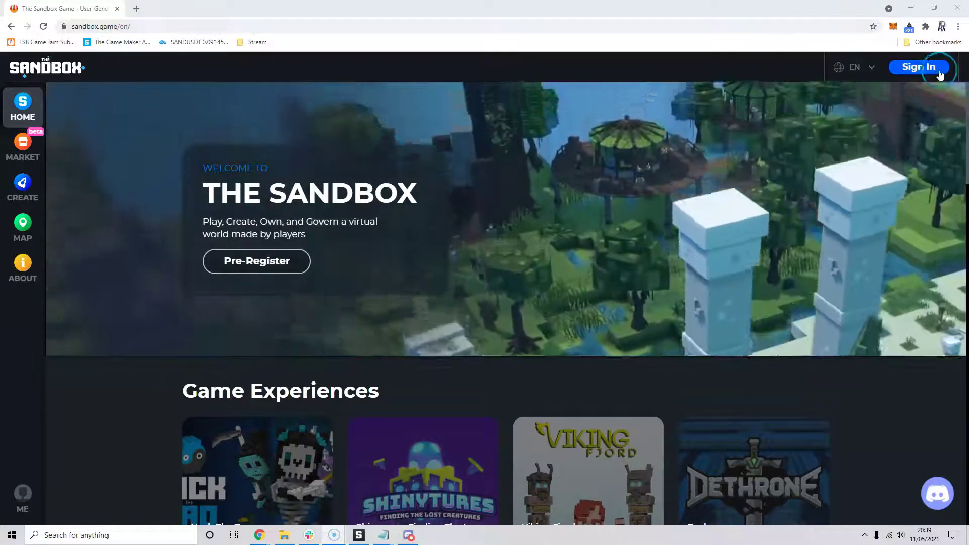
Sign in to The Sandbox with the Metamask wallet and sign the identity verification message
click(918, 66)
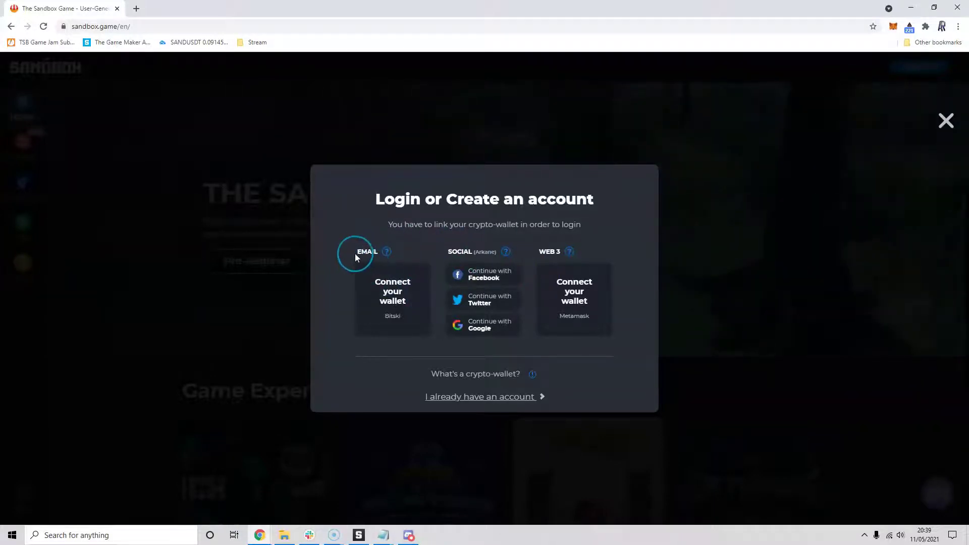
drag(356, 255, 403, 309)
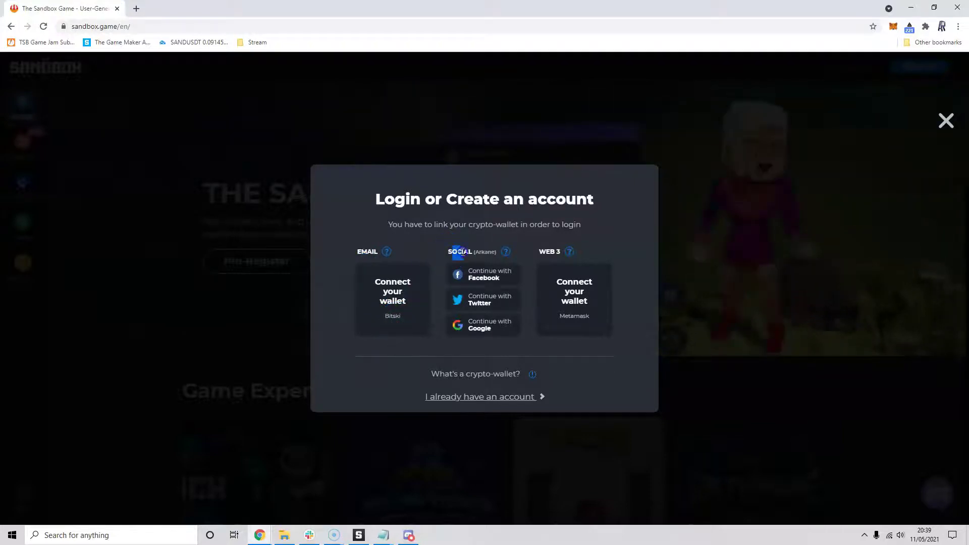
drag(462, 252, 479, 295)
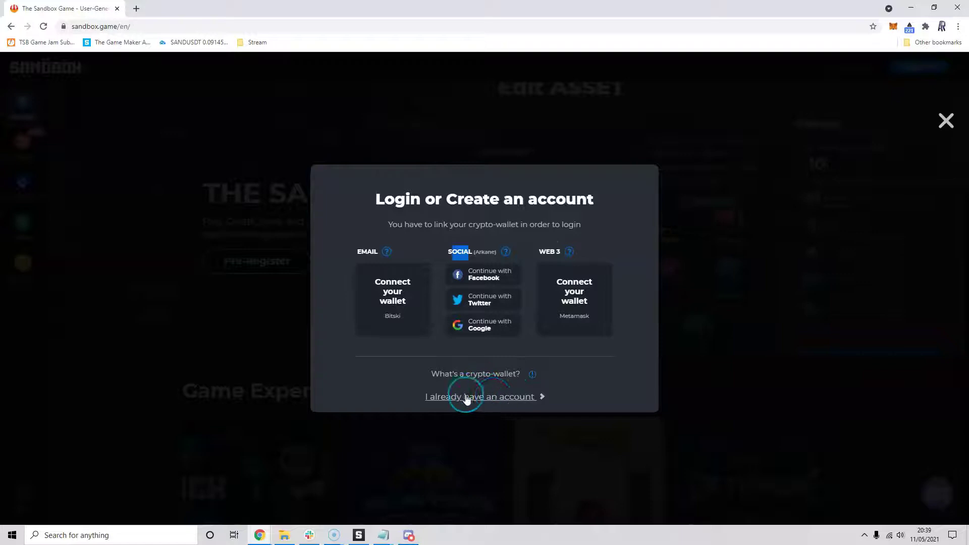
click(572, 286)
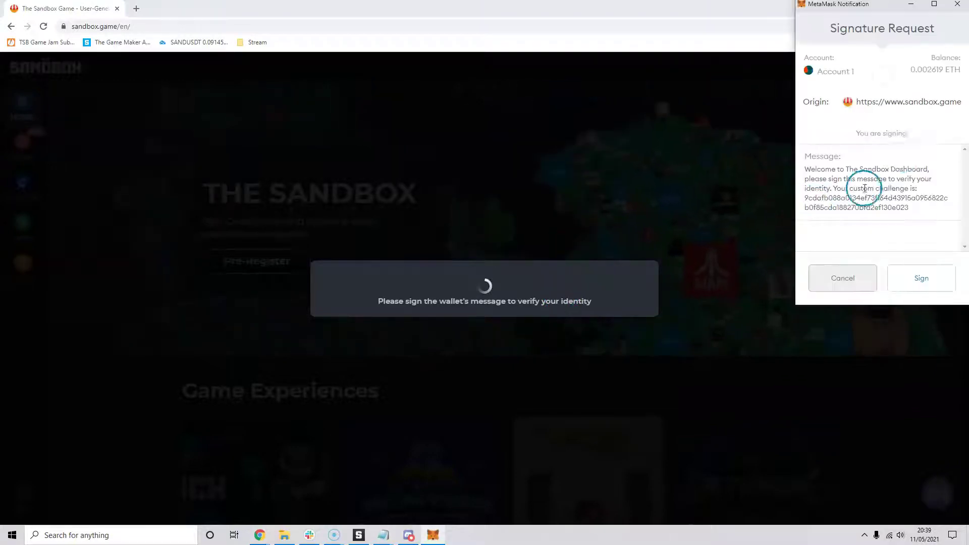
click(905, 278)
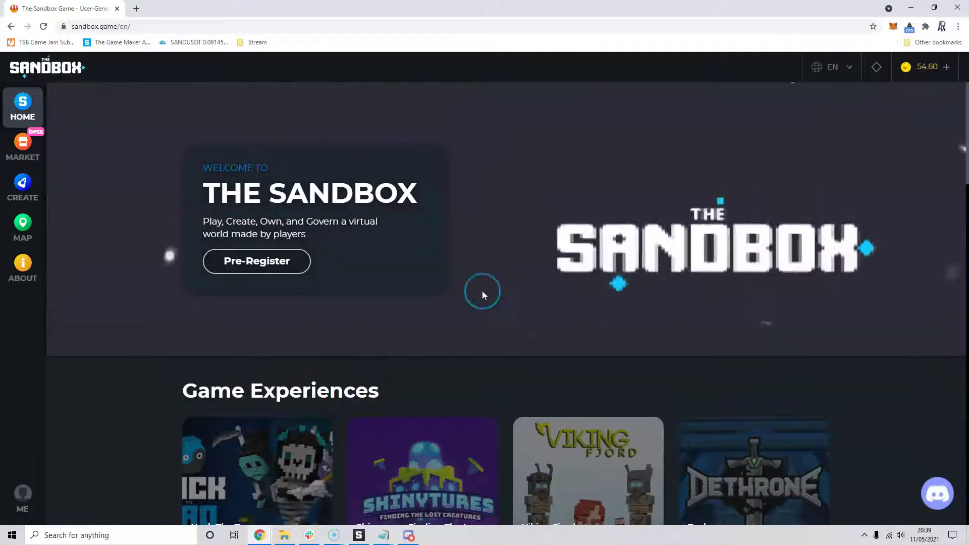
Open the account's profile editing form, dismiss its email hint and close the form without changes
click(16, 482)
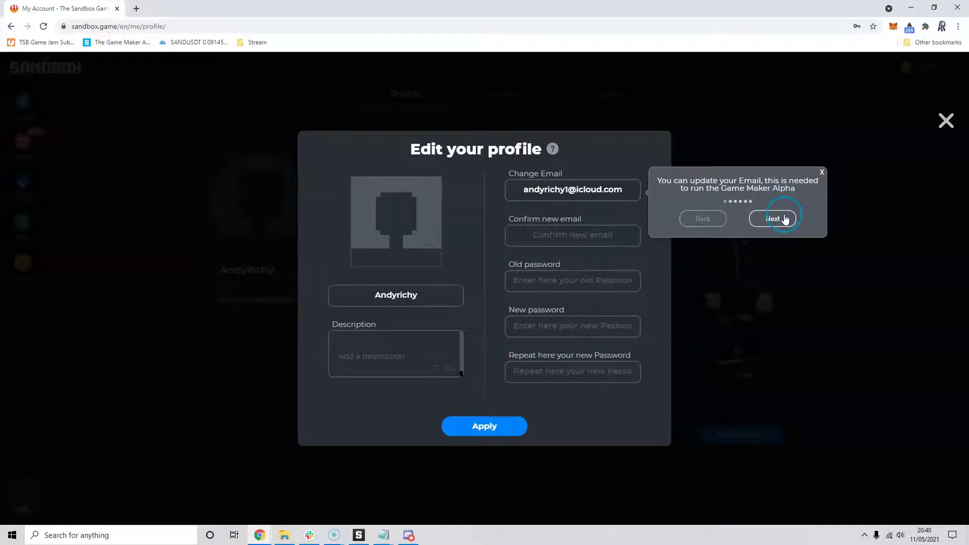
click(822, 174)
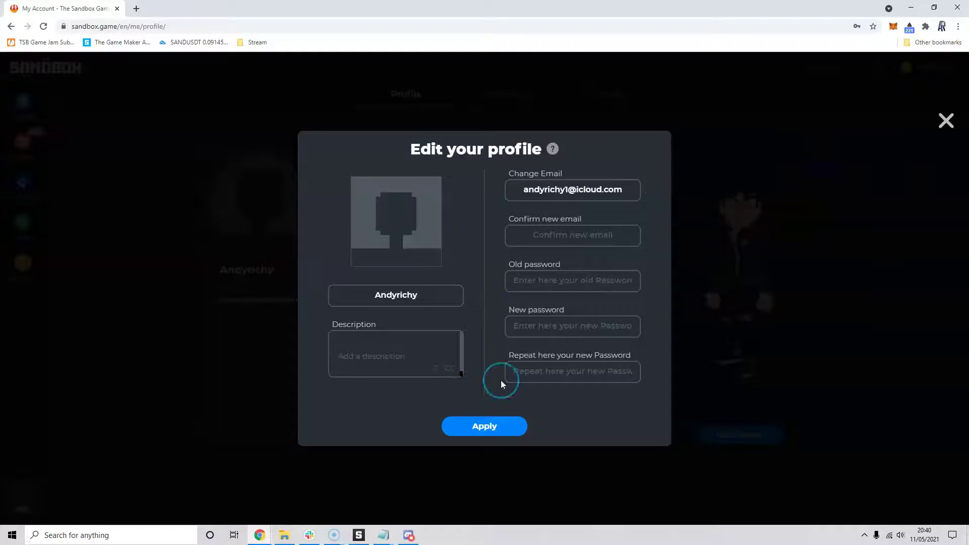
click(947, 121)
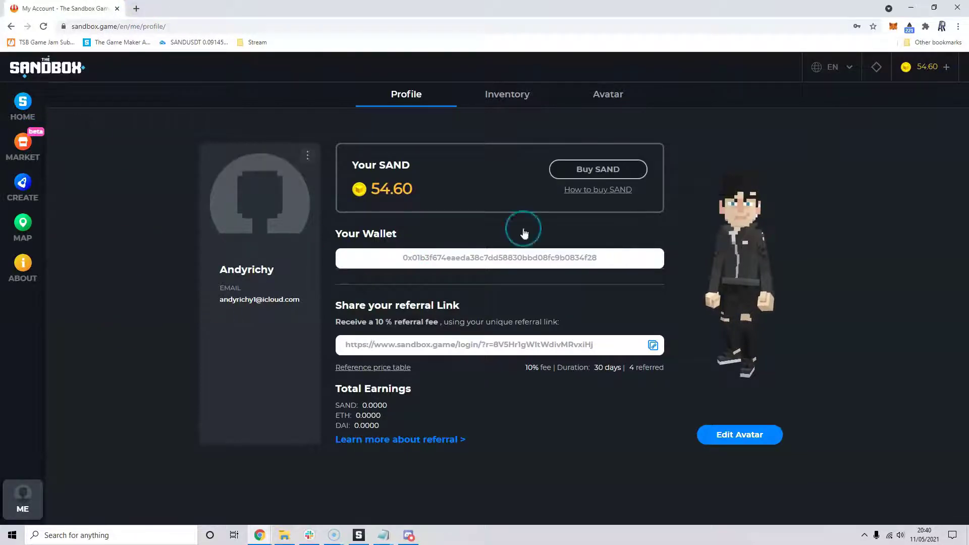
Log out of the current account and sign in through the social login with Google
click(307, 155)
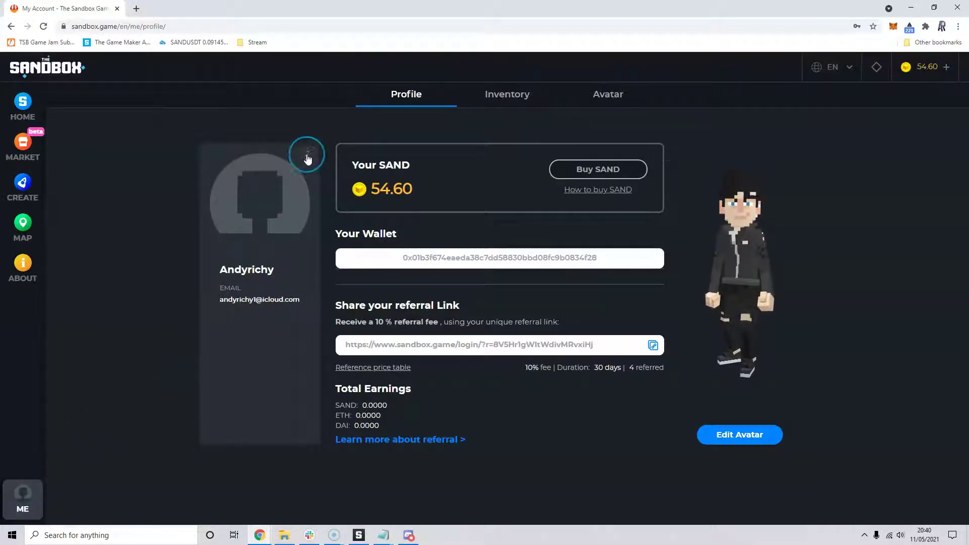
click(277, 195)
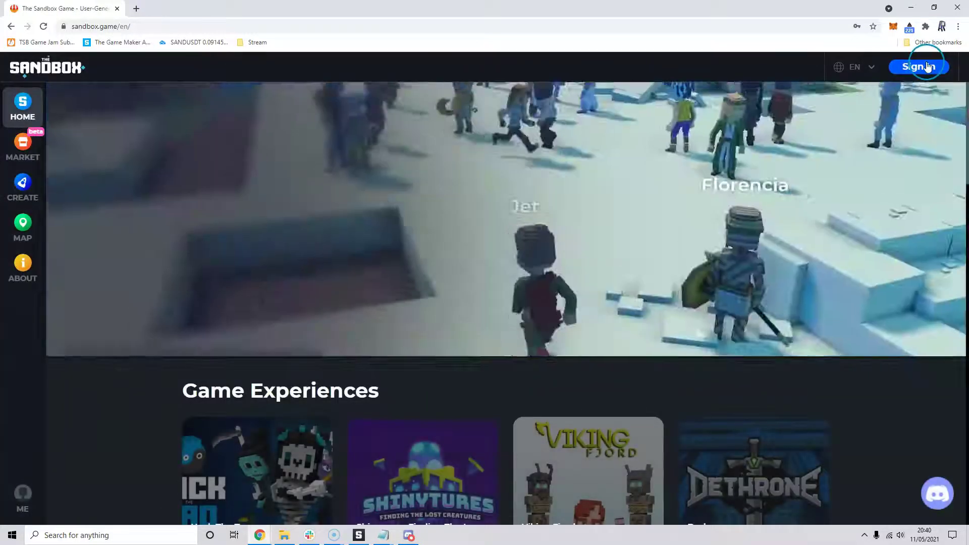
click(928, 66)
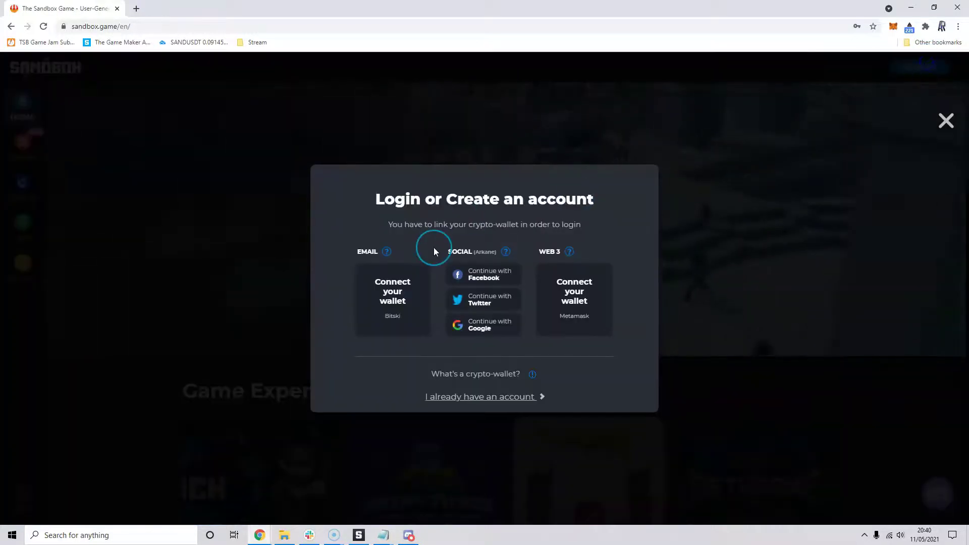
click(460, 324)
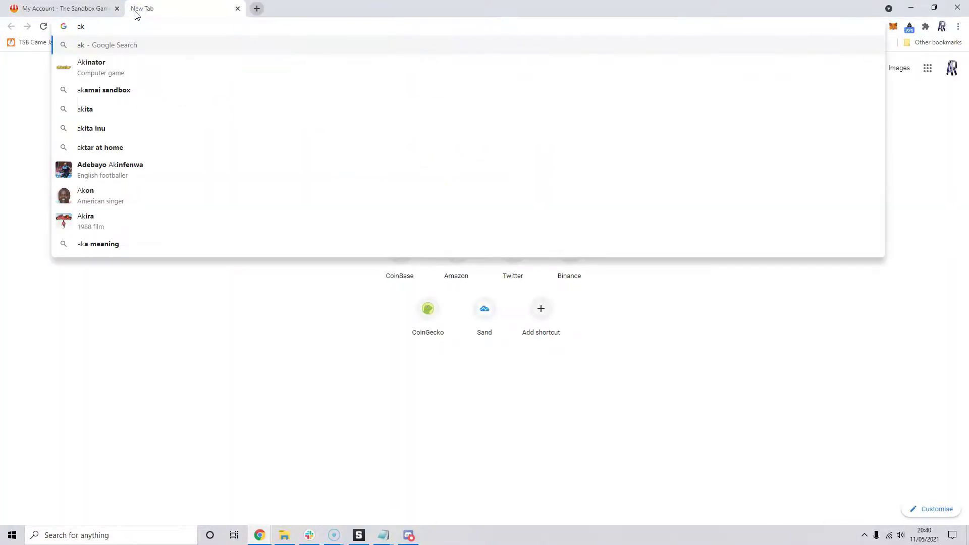
Search Google for "arkane" in a new browser tab
text(ran)
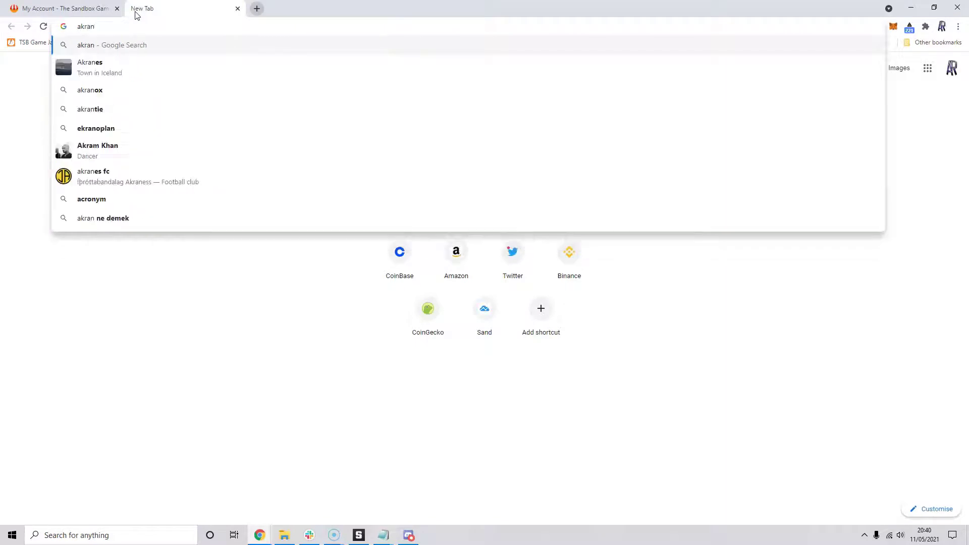
key(BackSpace)
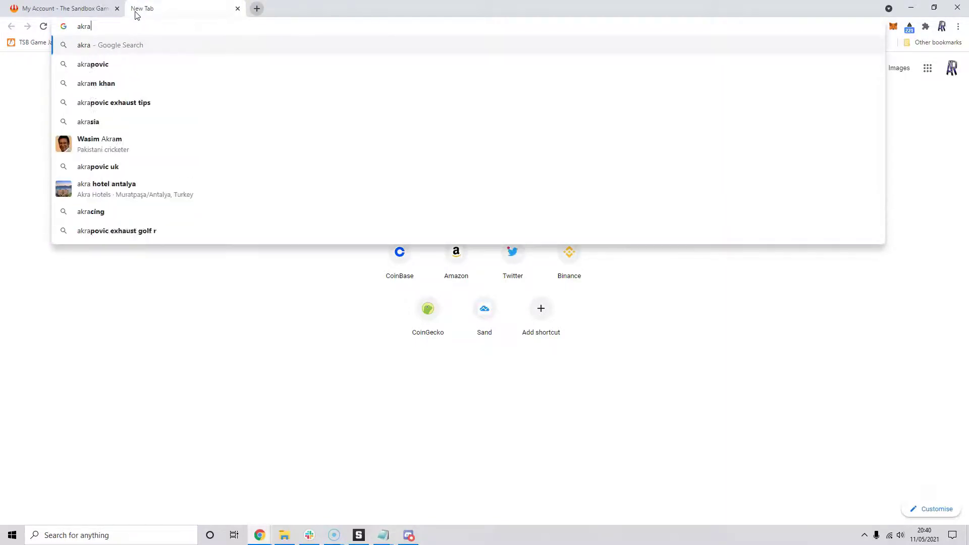
key(BackSpace)
key(BackSpace)
key(BackSpace)
text(rkane)
key(Return)
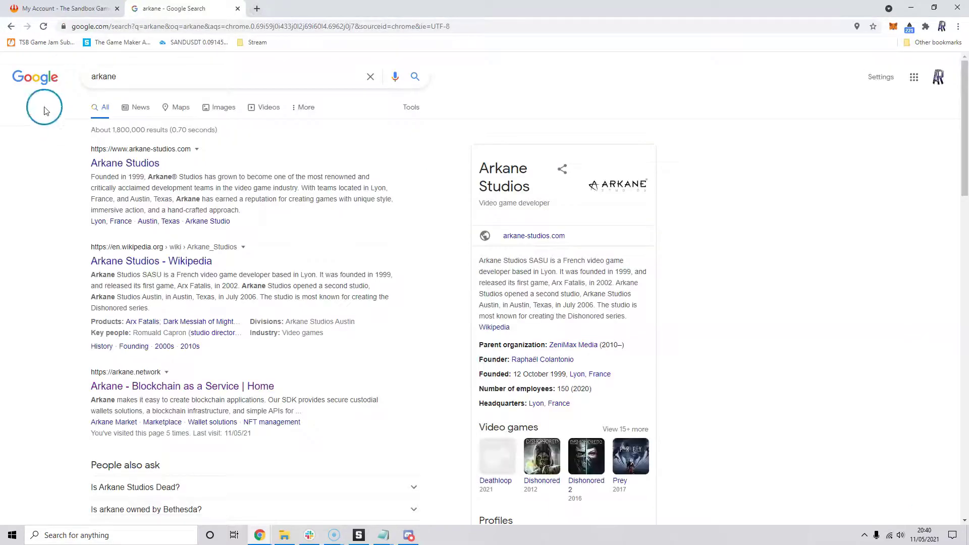
Open the Arkane "Blockchain as a Service" site from the search results and go to the account's wallet
click(182, 386)
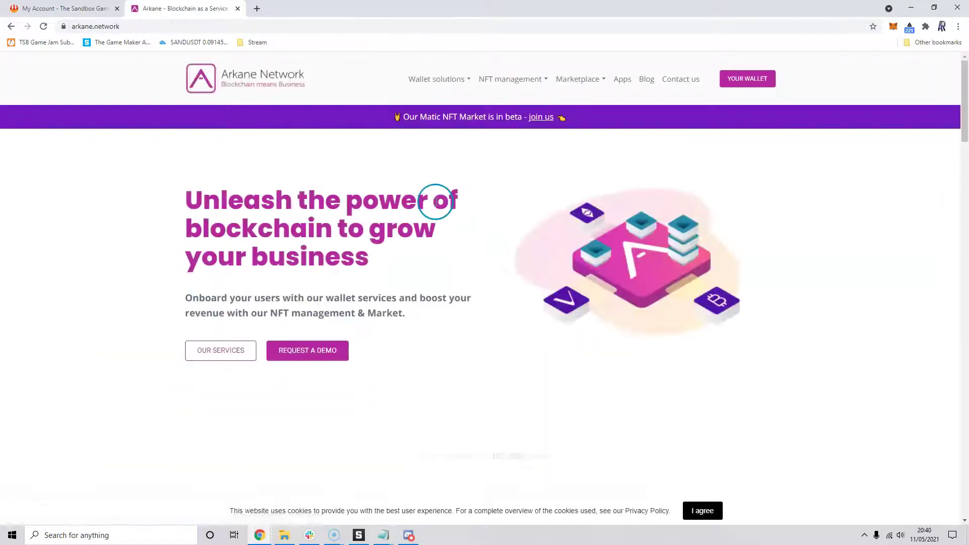
scroll(435, 200, down, 1)
click(748, 80)
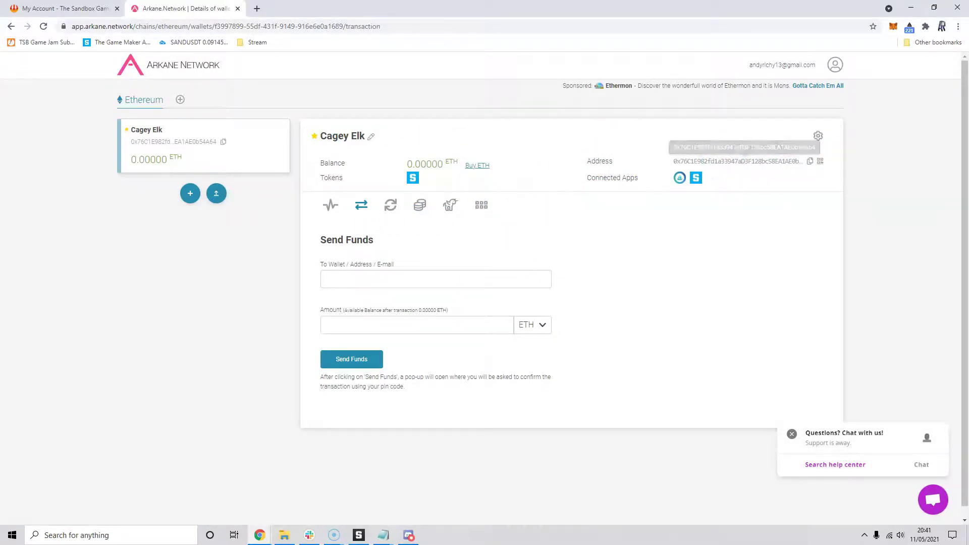
Compare the SAND balance on the Sandbox profile with the Arkane wallet's token list, and check the wallet's ETH balance
click(62, 8)
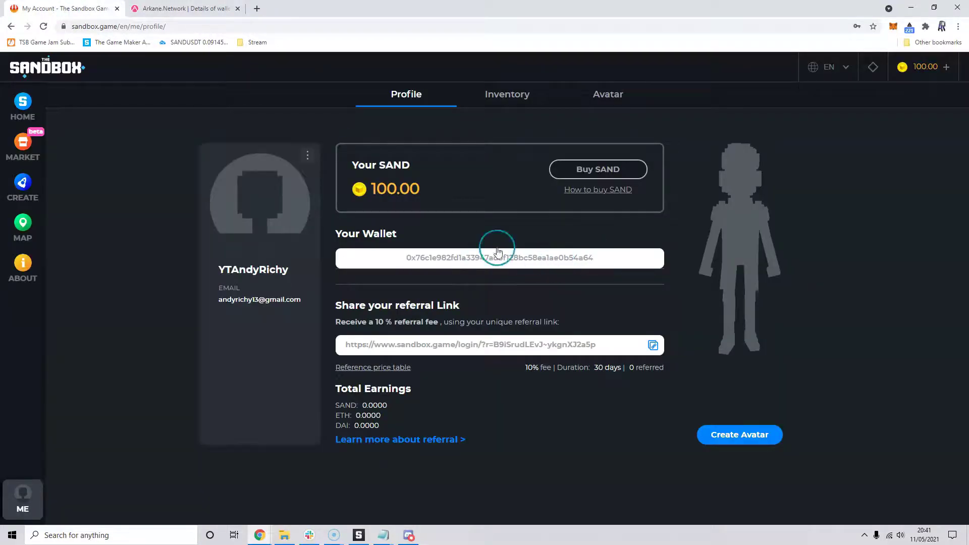
key(ctrl+Tab)
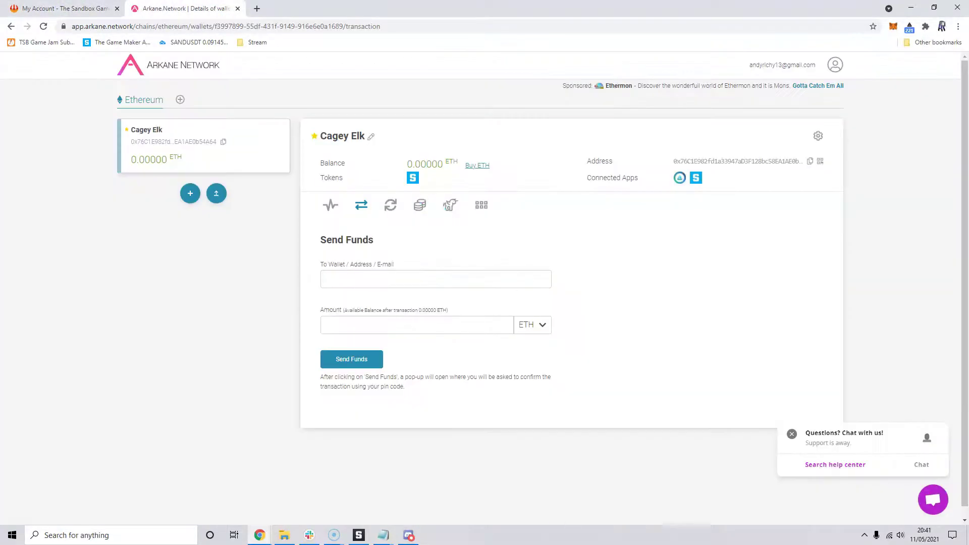
click(422, 210)
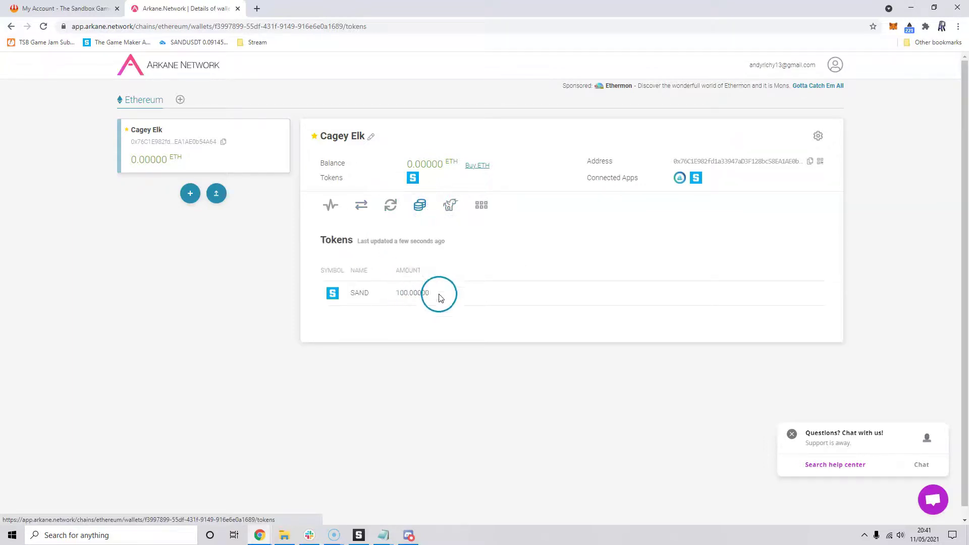
drag(410, 161, 442, 164)
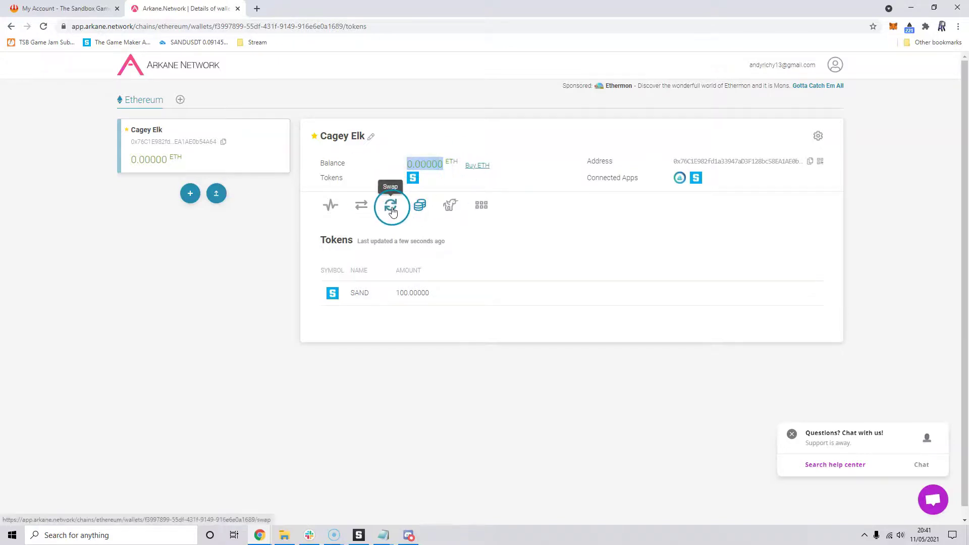
Examine the Arkane wallet's Swap page, the Send Funds recipient and amount fields, and the NFT inventory
click(392, 209)
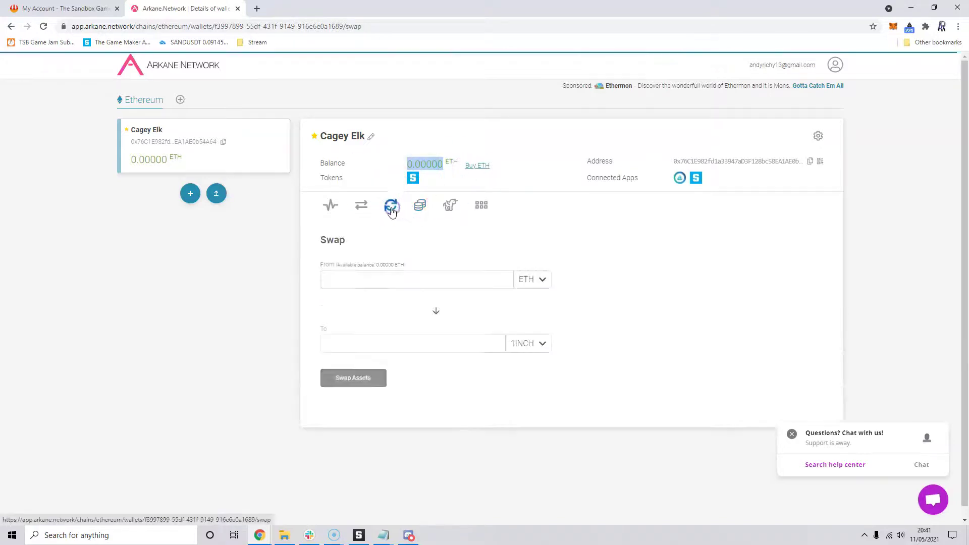
click(361, 205)
click(396, 277)
click(407, 325)
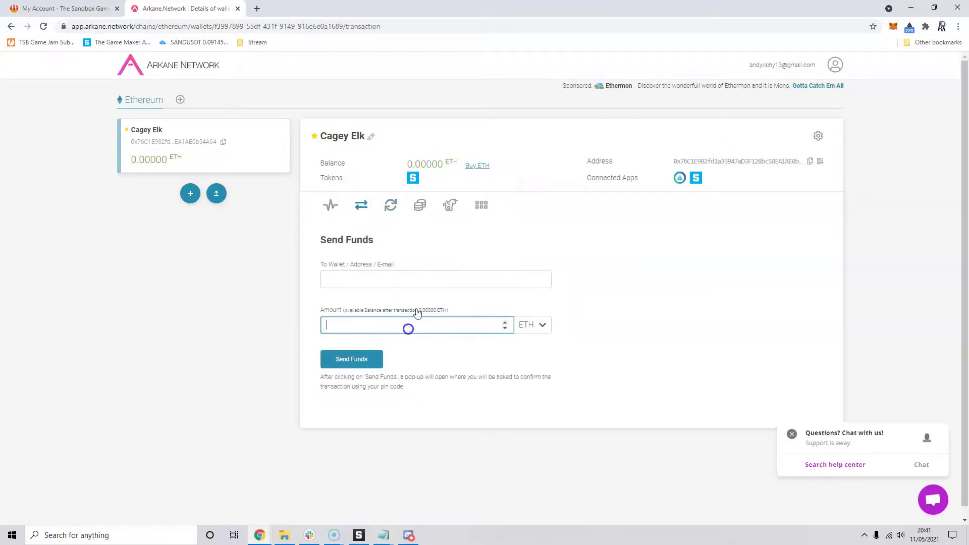
click(450, 206)
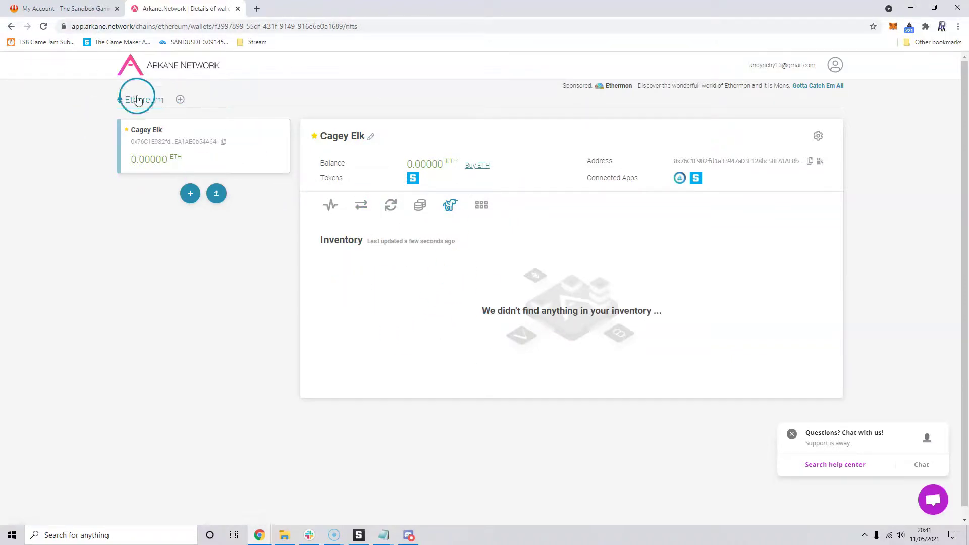
Return to the Sandbox profile, review the editing form's hints on changing the email, and close the form without changes
key(ctrl+Tab)
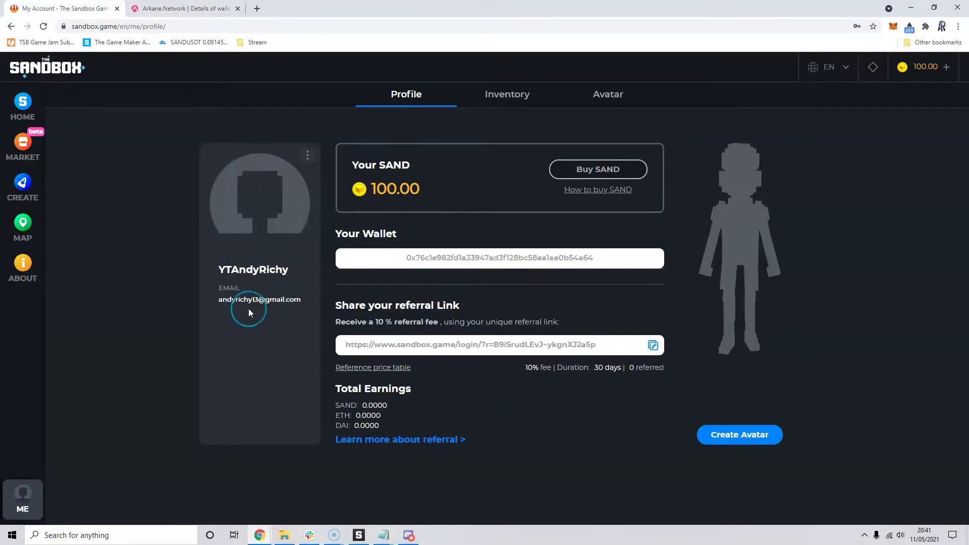
click(304, 158)
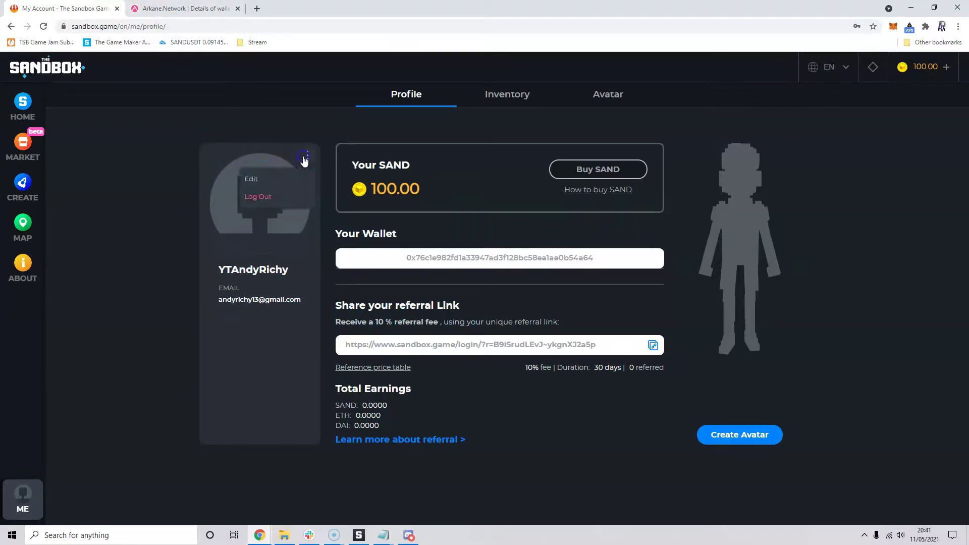
click(250, 180)
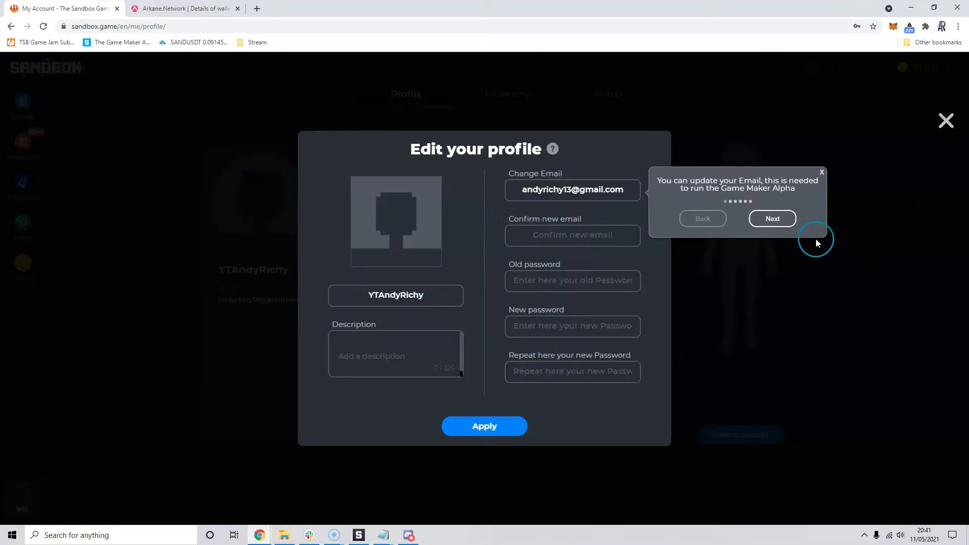
click(777, 225)
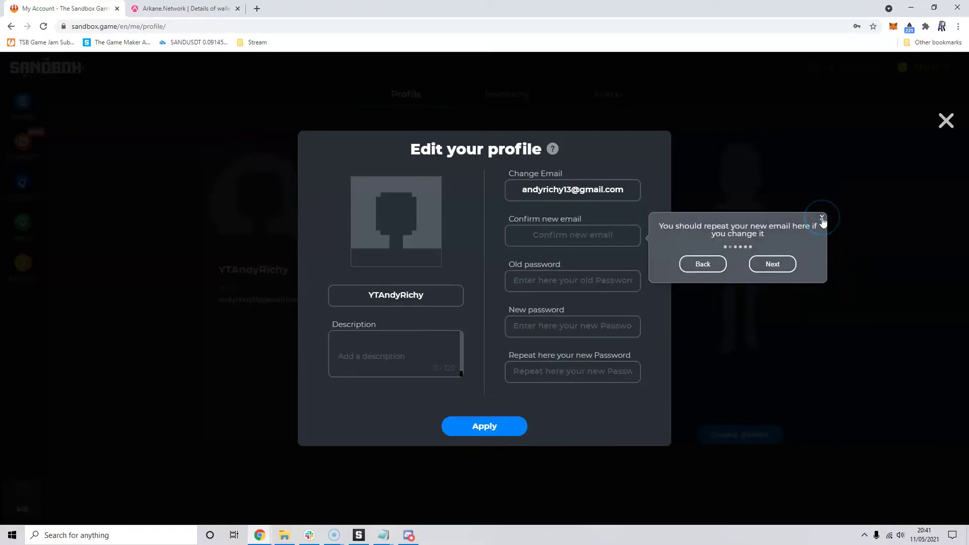
click(821, 219)
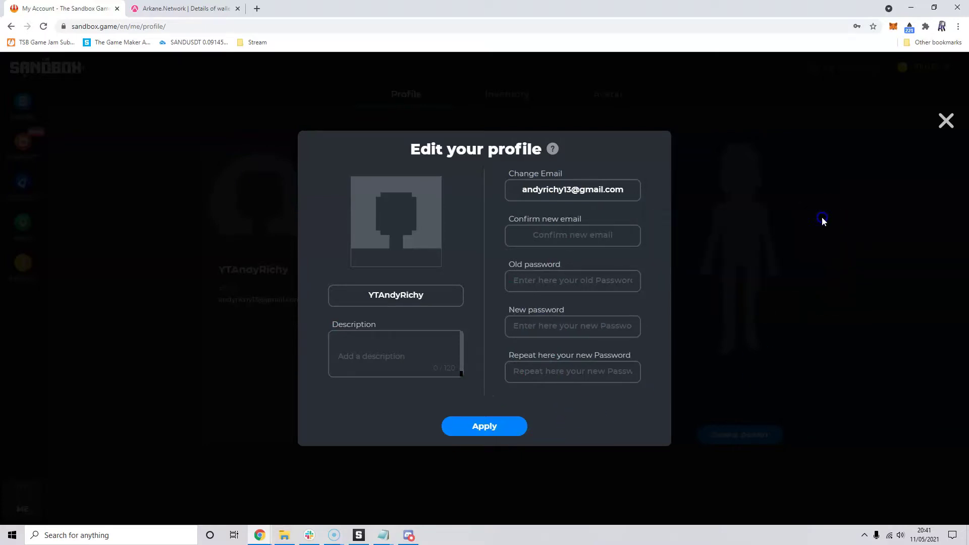
click(949, 120)
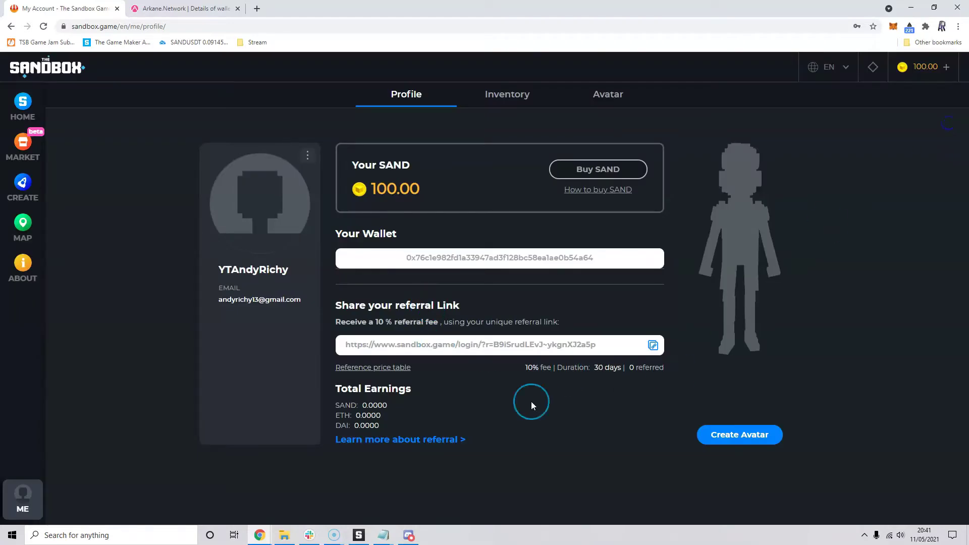